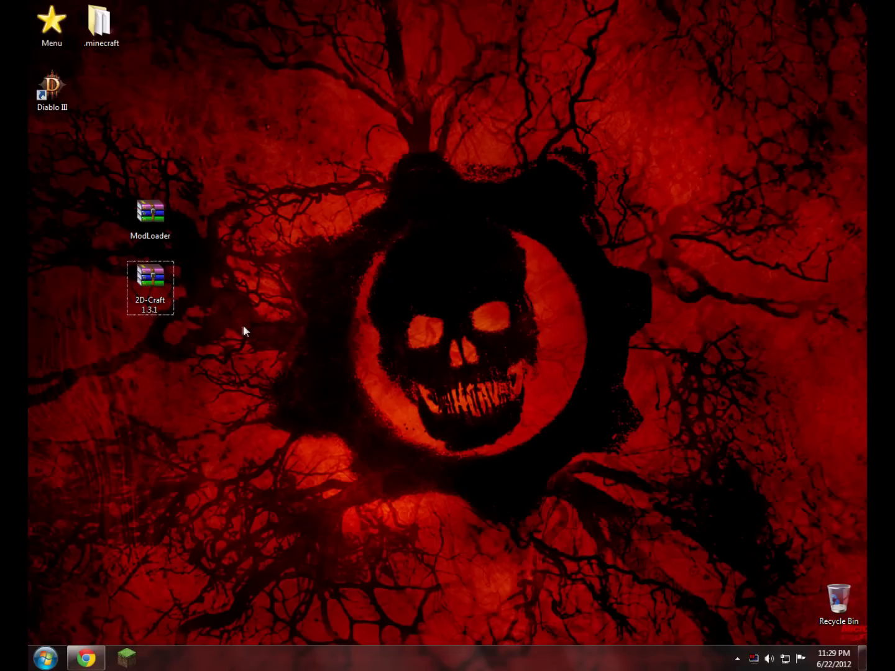
Step: Restore the forum browser and read the ModLoader and 2D-Craft topics' installation steps
drag(226, 222, 276, 264)
click(86, 657)
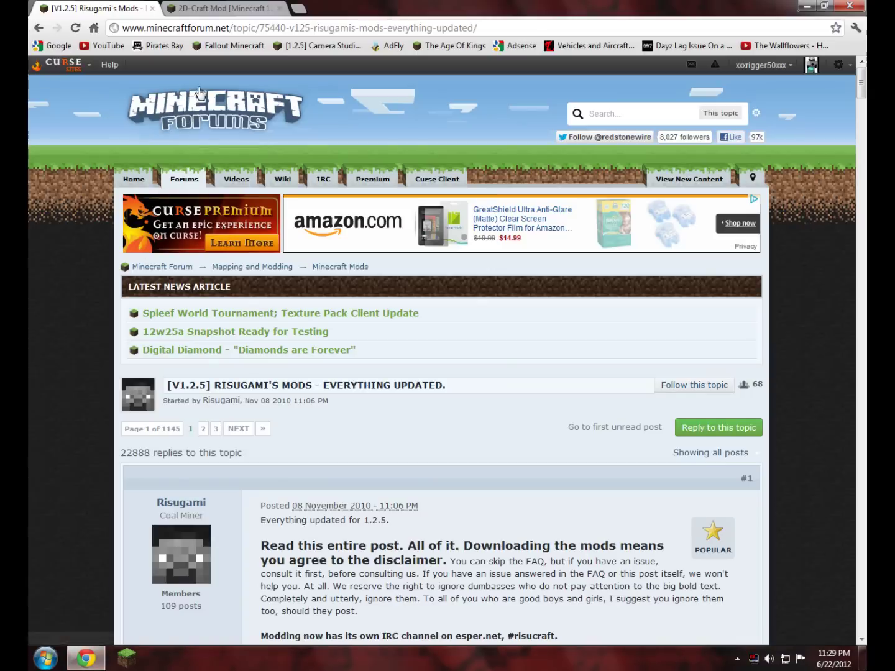
scroll(259, 118, down, 3)
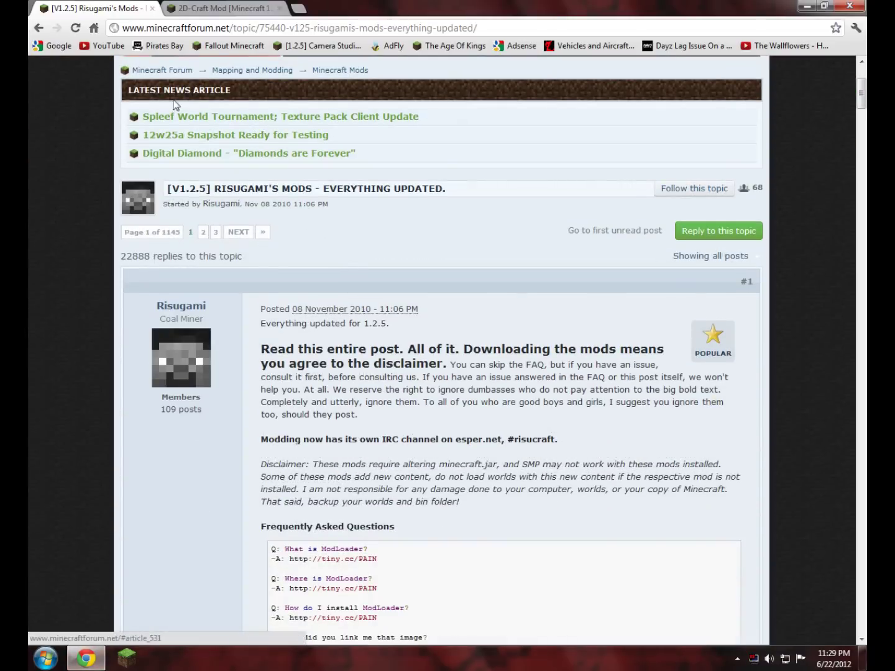
scroll(174, 104, up, 3)
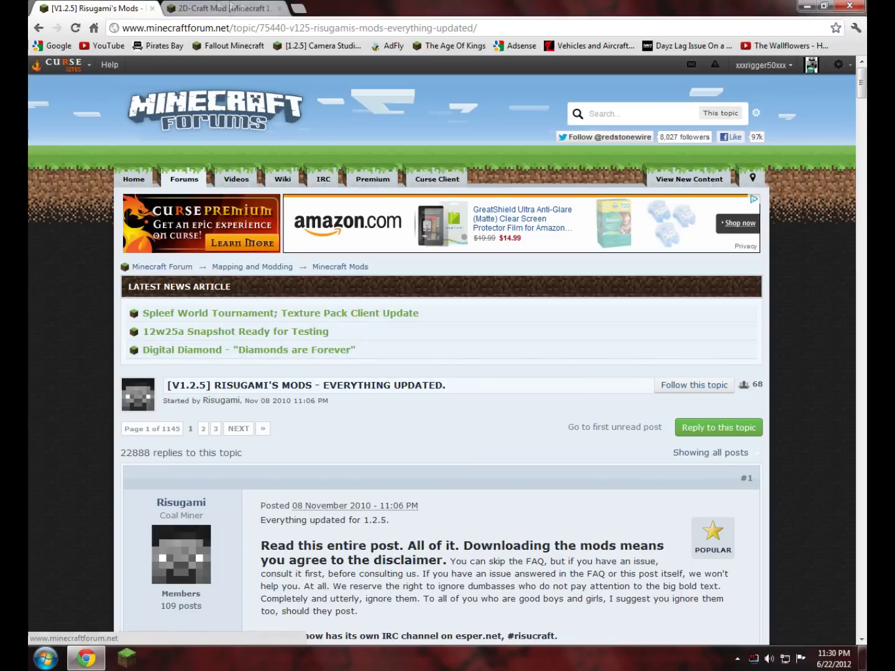
click(241, 8)
scroll(239, 327, down, 6)
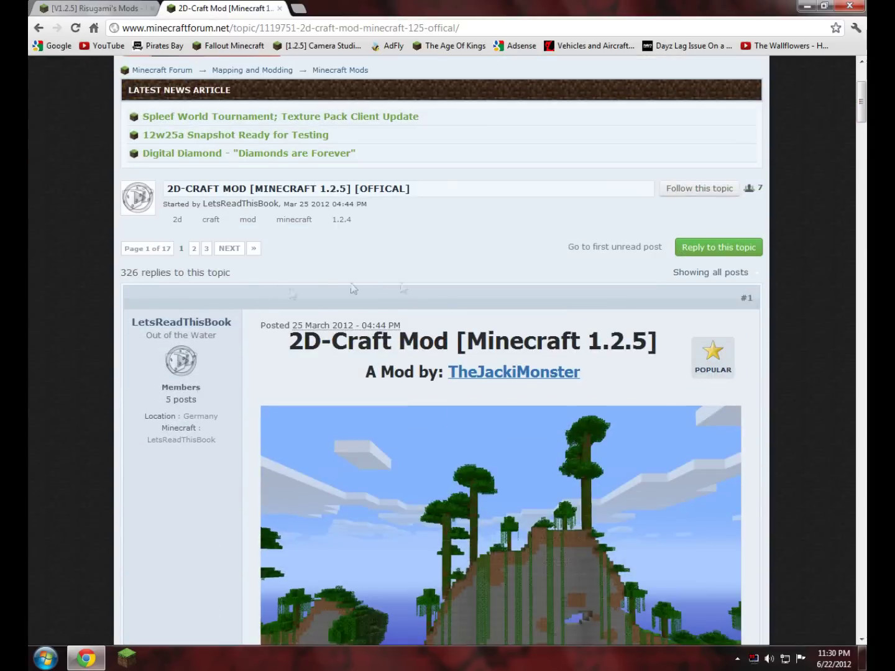
scroll(240, 327, up, 5)
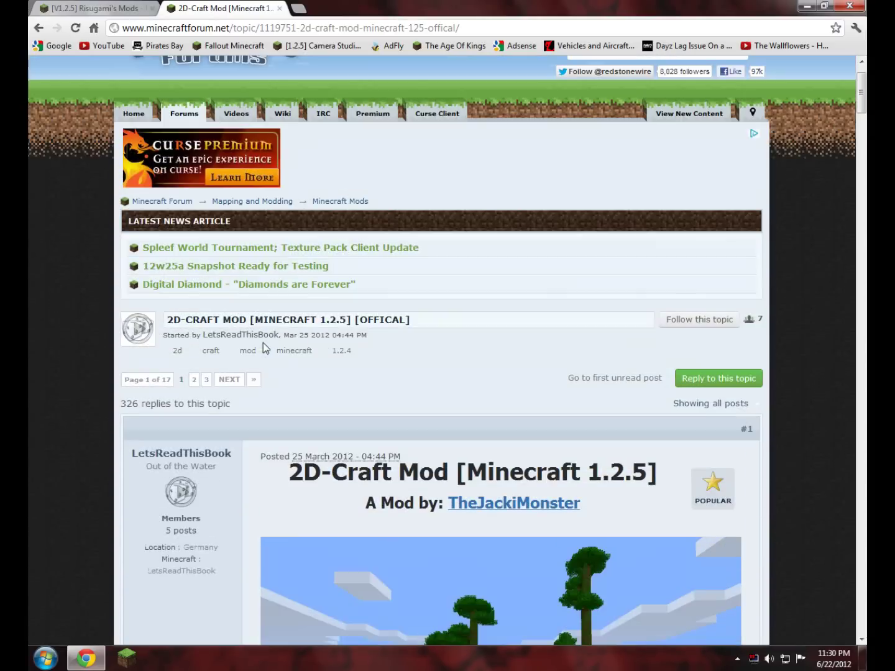
click(57, 8)
scroll(191, 243, down, 14)
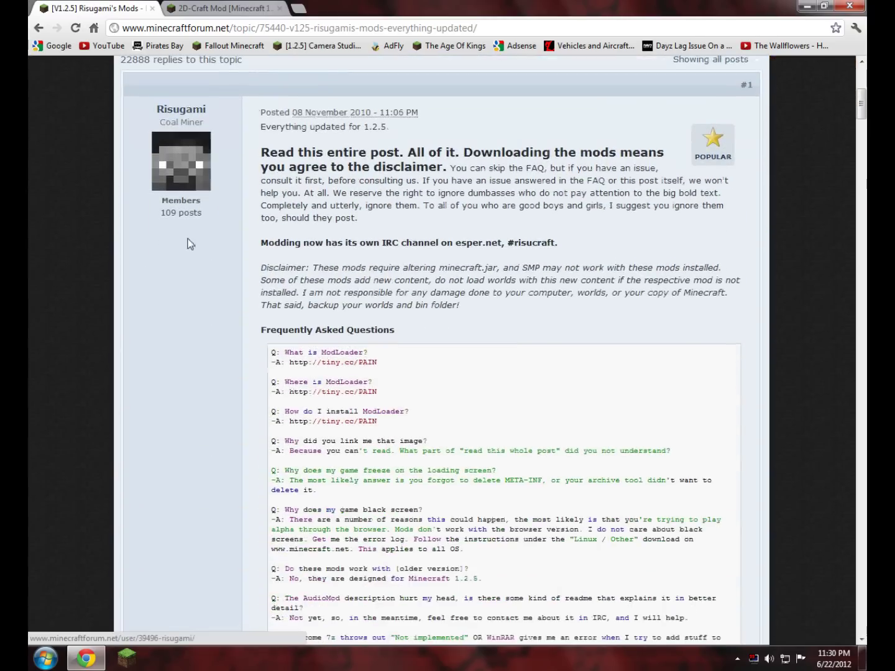
scroll(311, 256, down, 10)
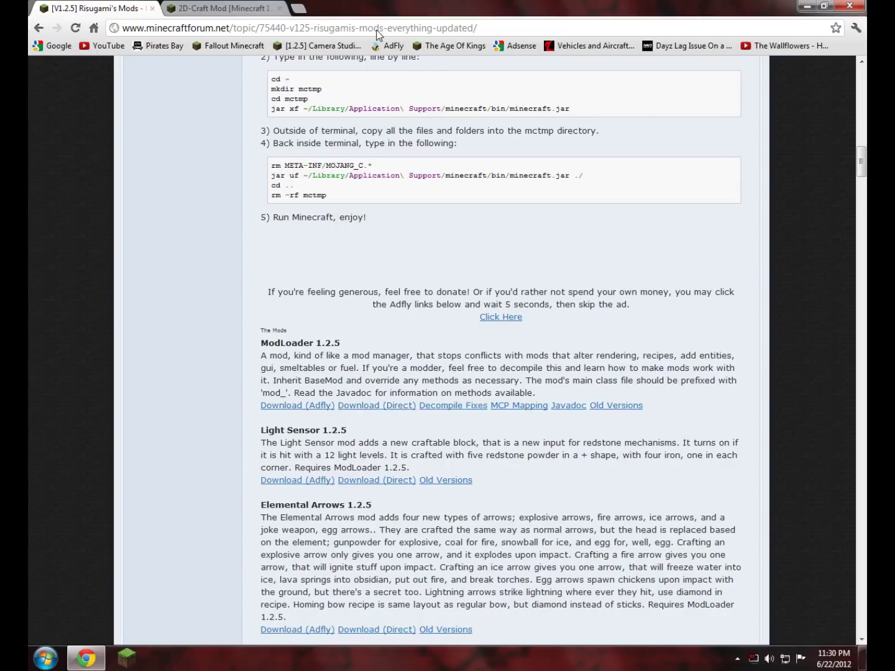
Step: Re-read the 2D-Craft Mod topic, then close its tab and the browser
double_click(370, 9)
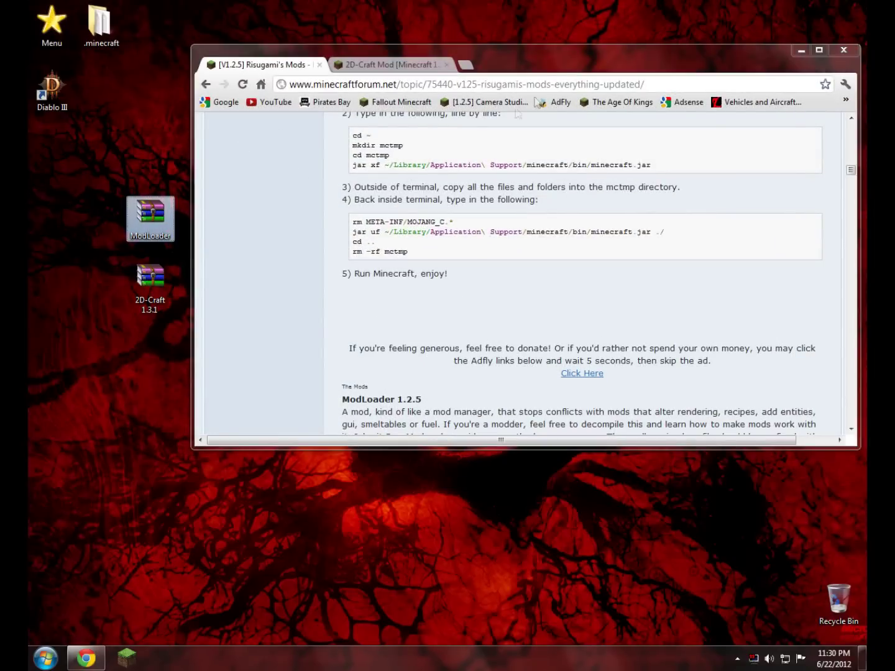
drag(543, 68, 490, 5)
click(193, 5)
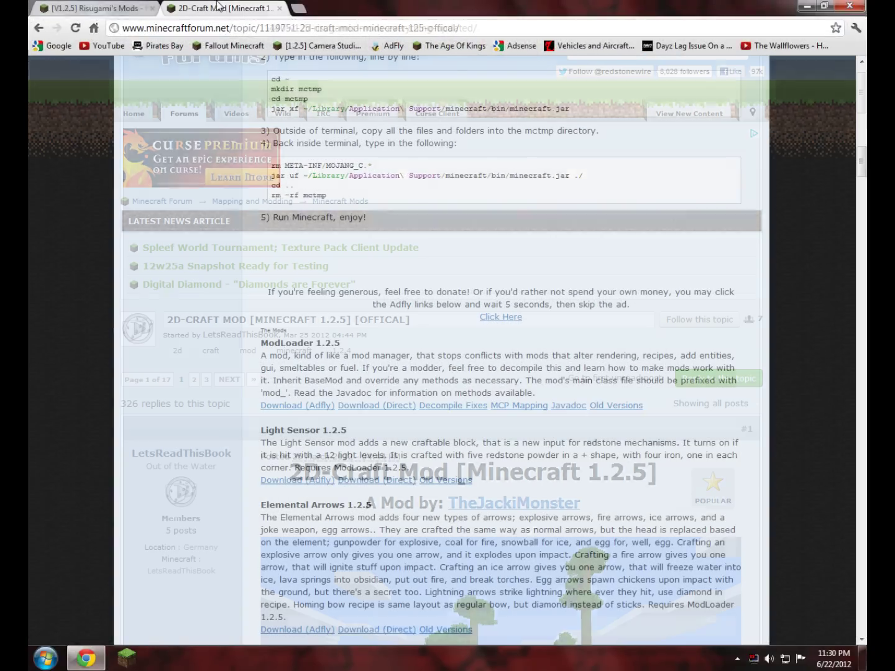
scroll(200, 236, down, 5)
scroll(357, 353, down, 15)
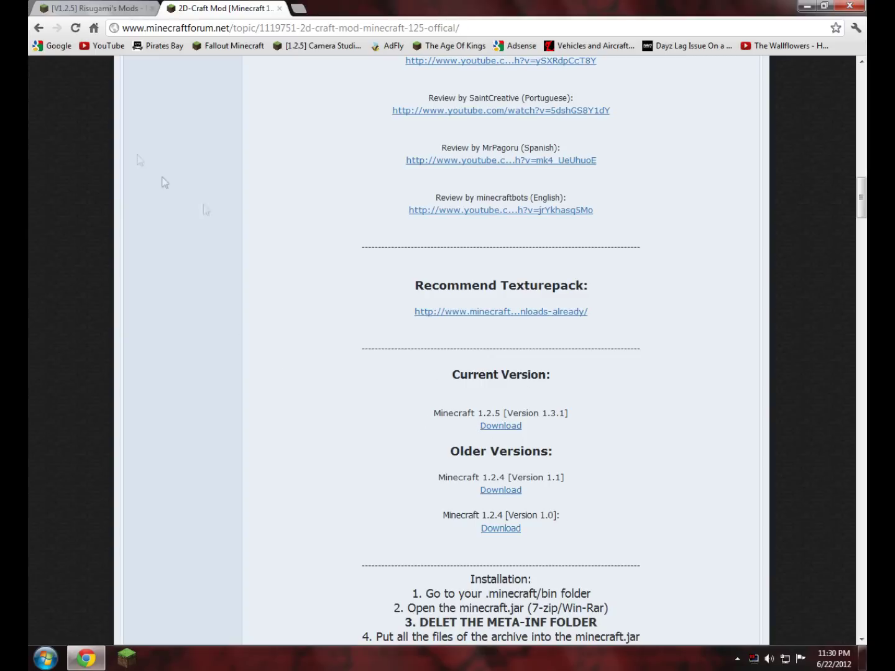
click(280, 9)
click(849, 5)
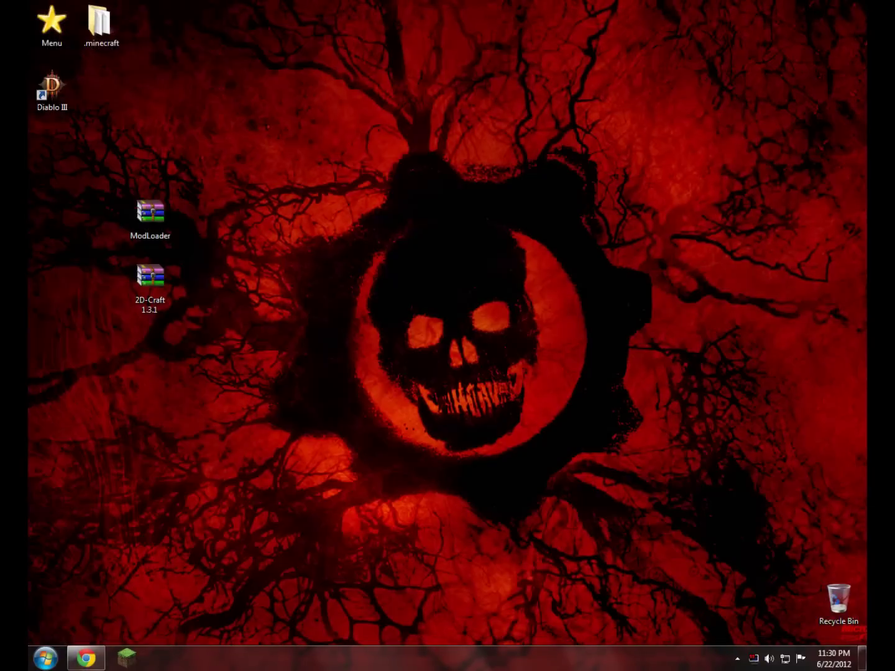
Step: Go to the %appdata% .minecraft bin folder from the Start menu search
click(444, 333)
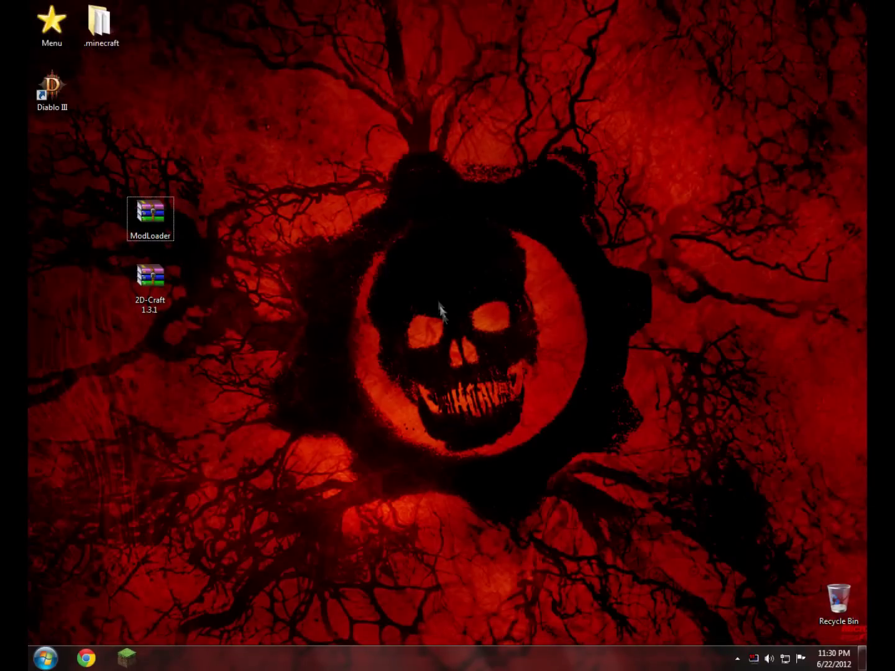
key(super)
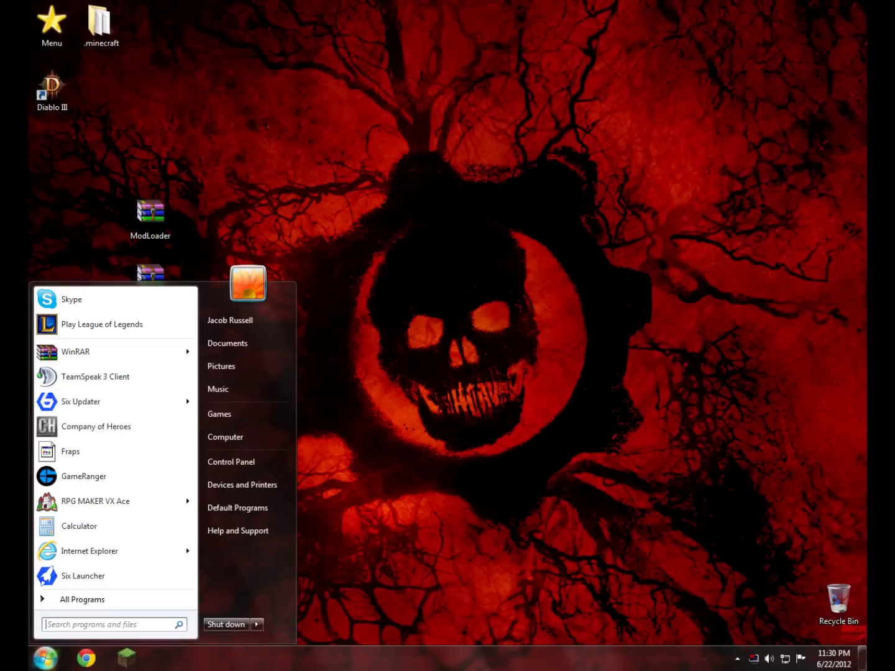
text(%appda)
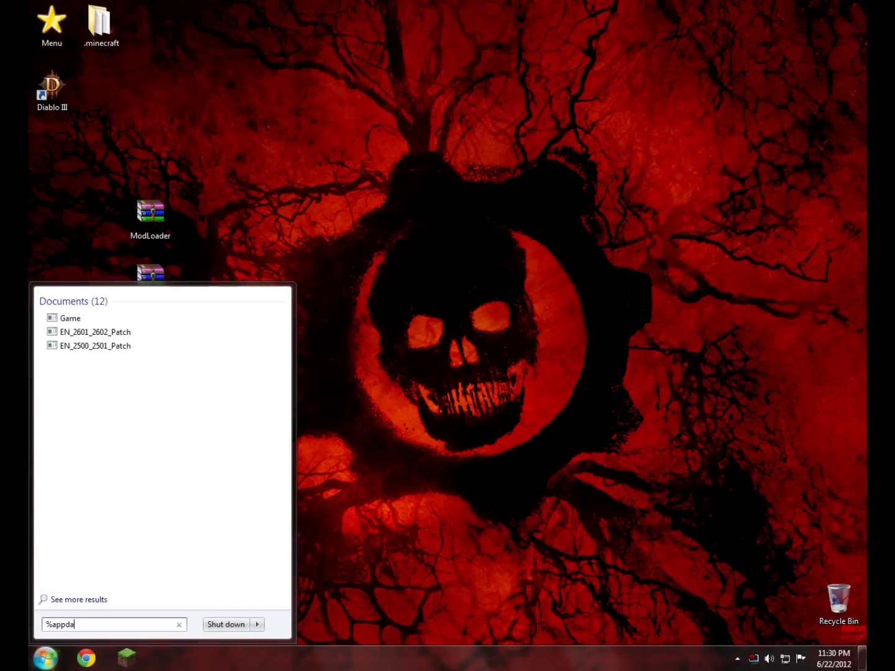
text(ta%)
key(Return)
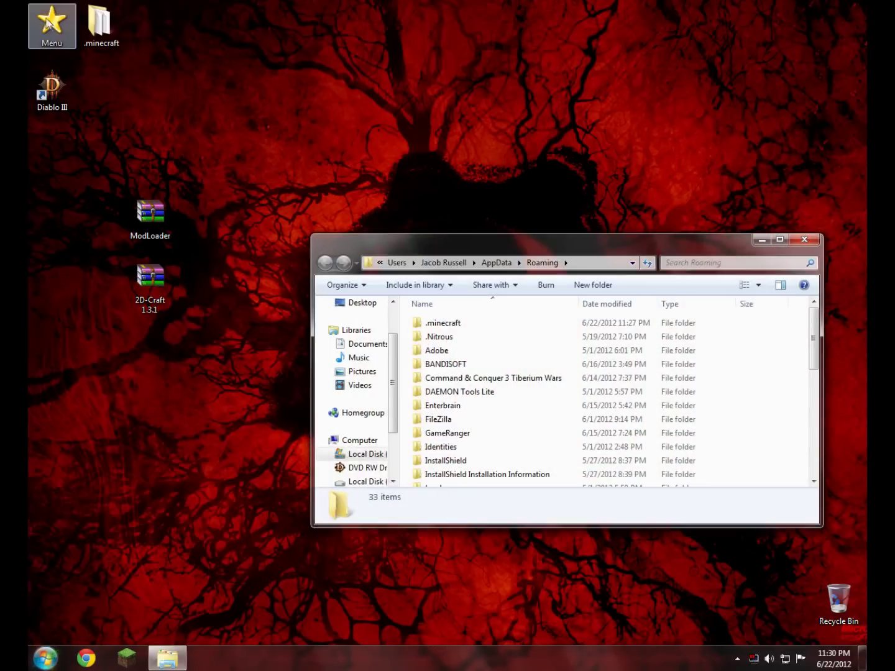
double_click(450, 324)
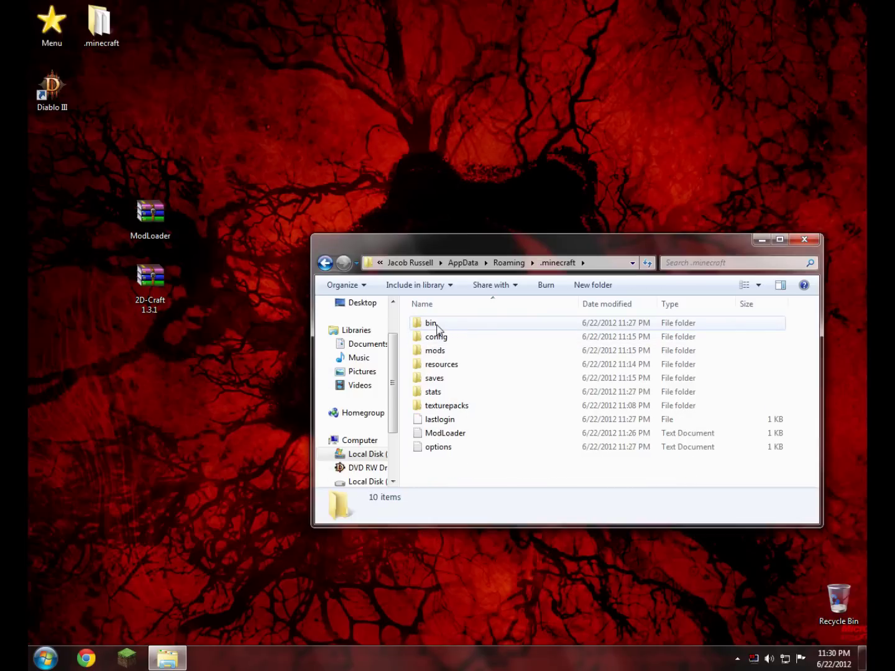
double_click(432, 323)
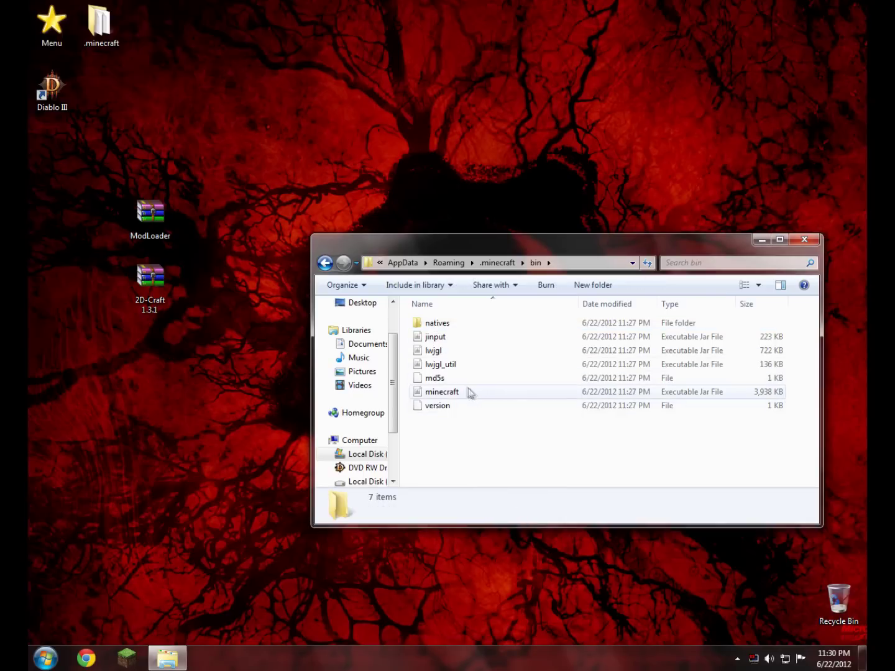
Step: Open minecraft.jar with WinRAR archiver
click(441, 392)
right_click(440, 393)
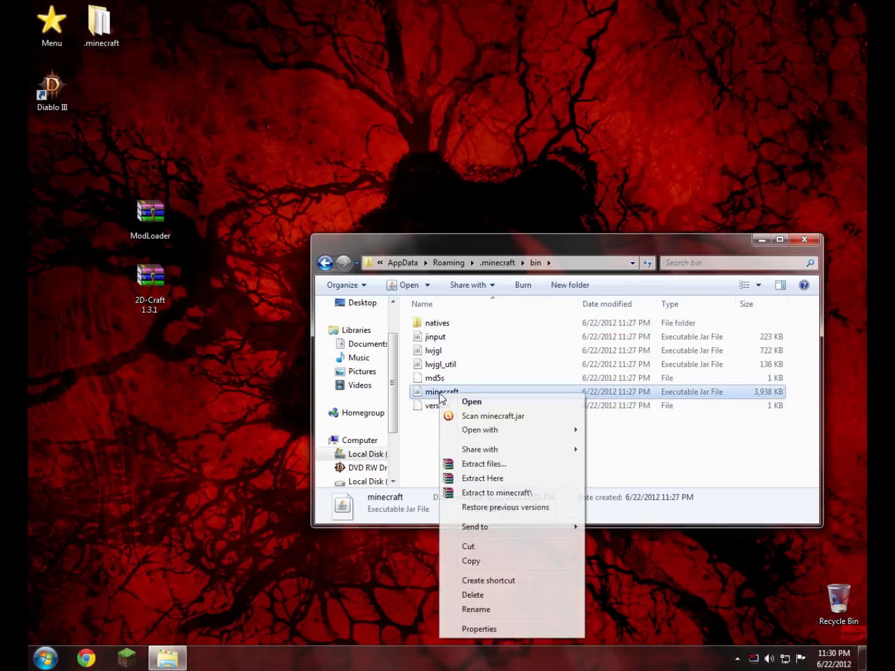
mouse_move(468, 429)
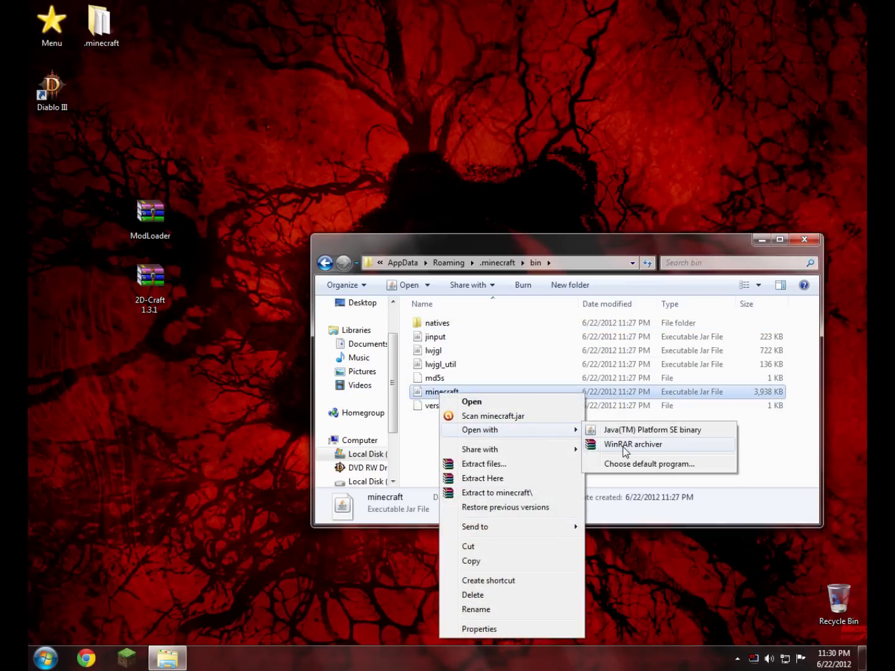
click(622, 447)
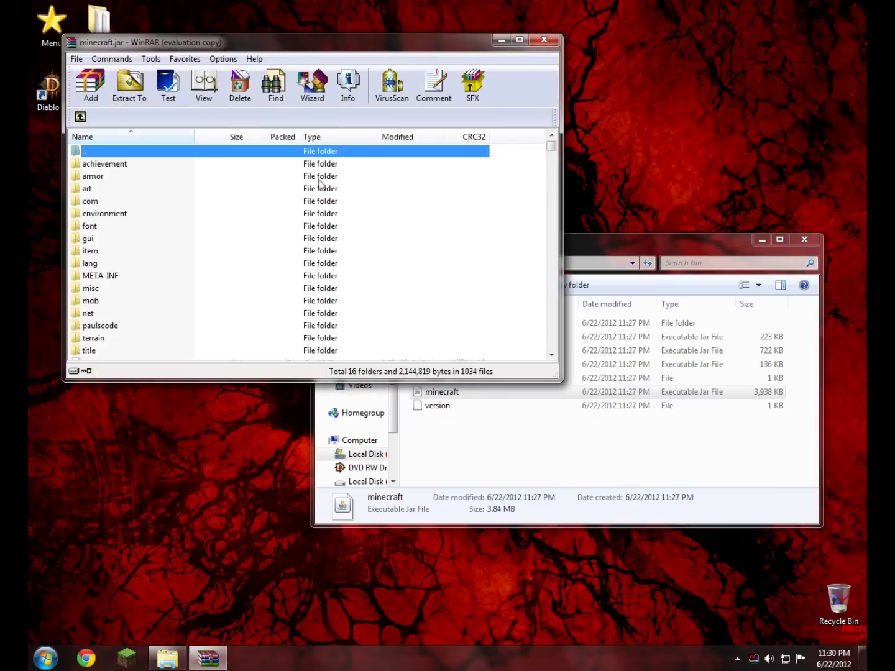
Step: Delete the META-INF folder from minecraft.jar
click(386, 217)
right_click(105, 280)
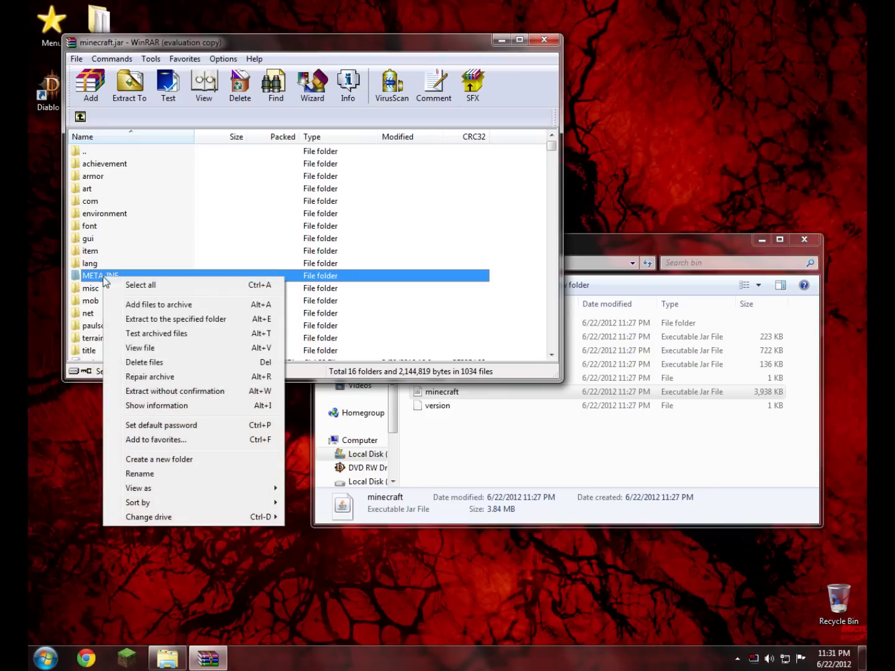
click(149, 360)
click(437, 373)
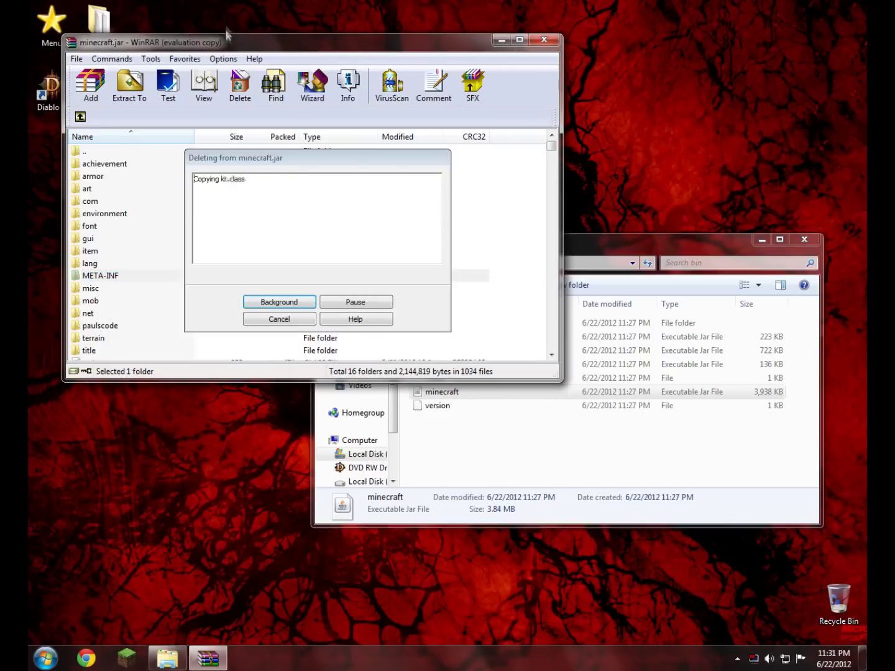
Step: Copy all 19 ModLoader archive files into minecraft.jar
drag(135, 45, 376, 46)
click(173, 278)
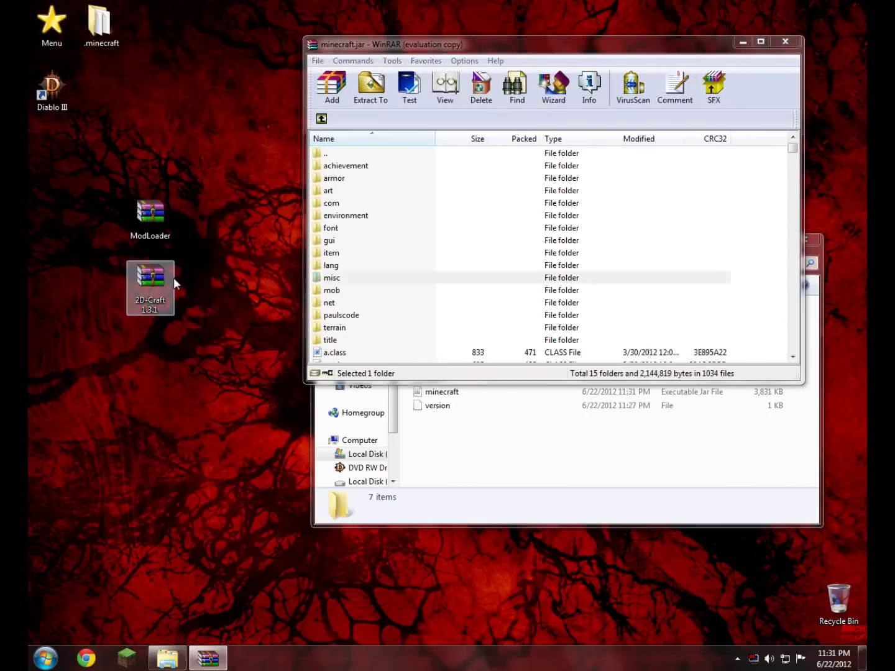
double_click(149, 216)
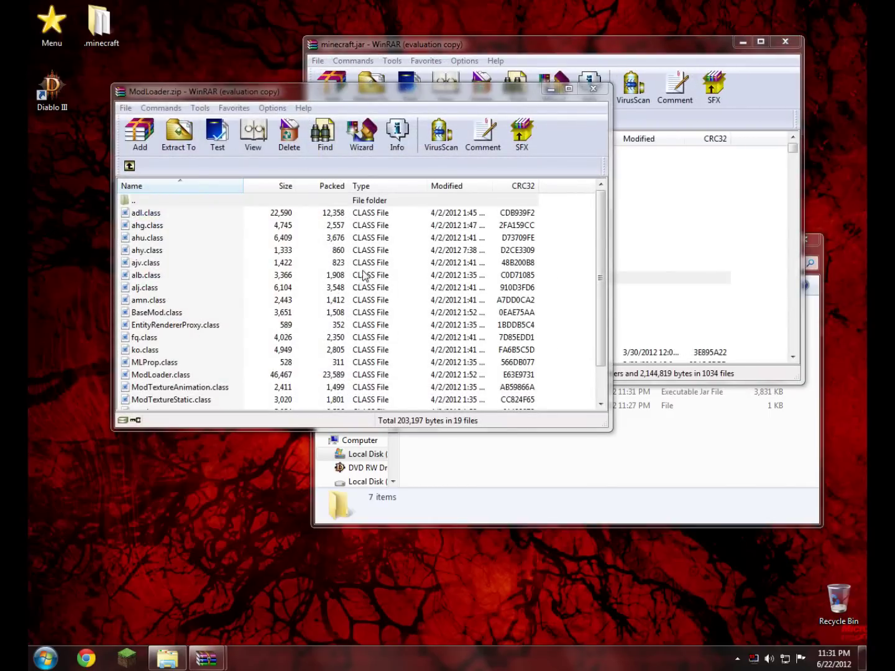
click(507, 343)
click(256, 263)
right_click(255, 263)
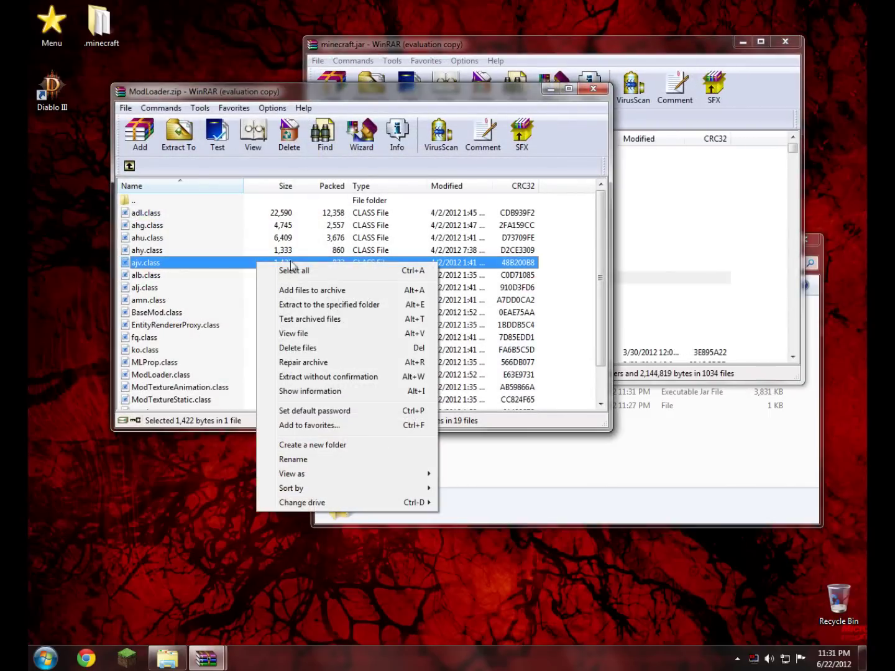
click(274, 270)
drag(422, 199, 645, 250)
click(567, 322)
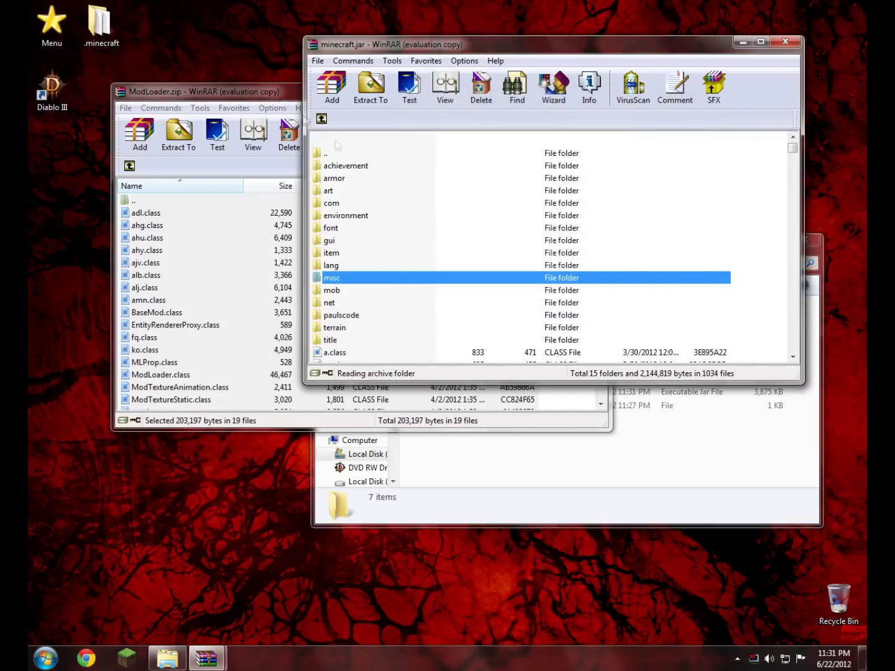
Step: Close the ModLoader archive and select the 2D-Craft 1.3.1 archive
click(261, 97)
click(601, 89)
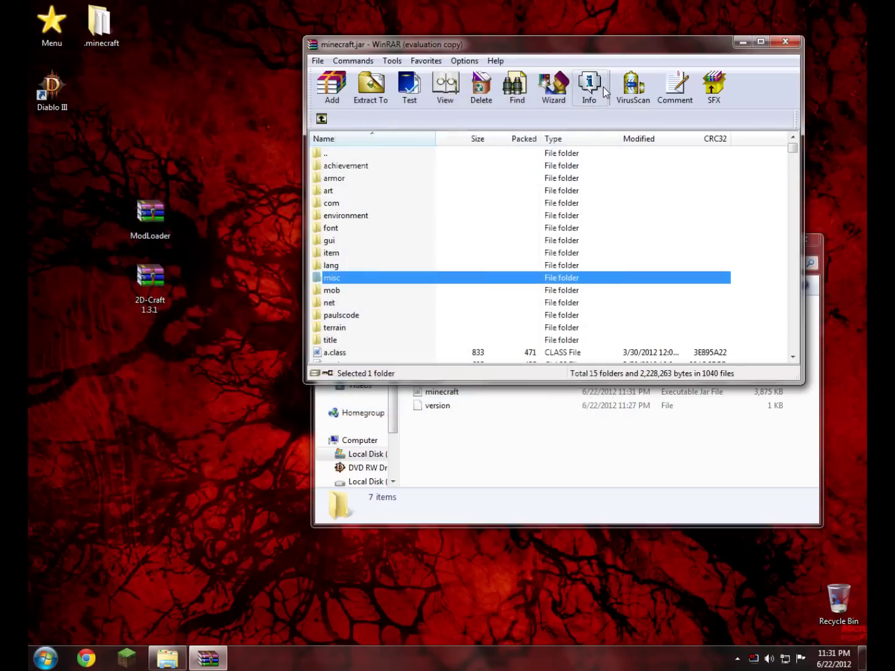
click(150, 308)
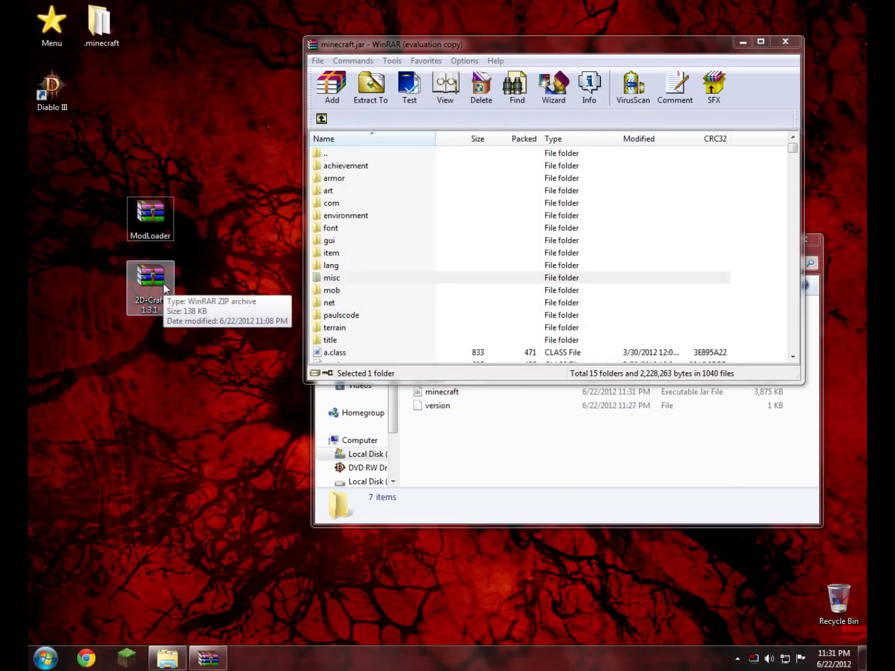
Step: Add all 2D-Craft 1.3.1 files into minecraft.jar, then close the 2D-Craft archive
double_click(164, 286)
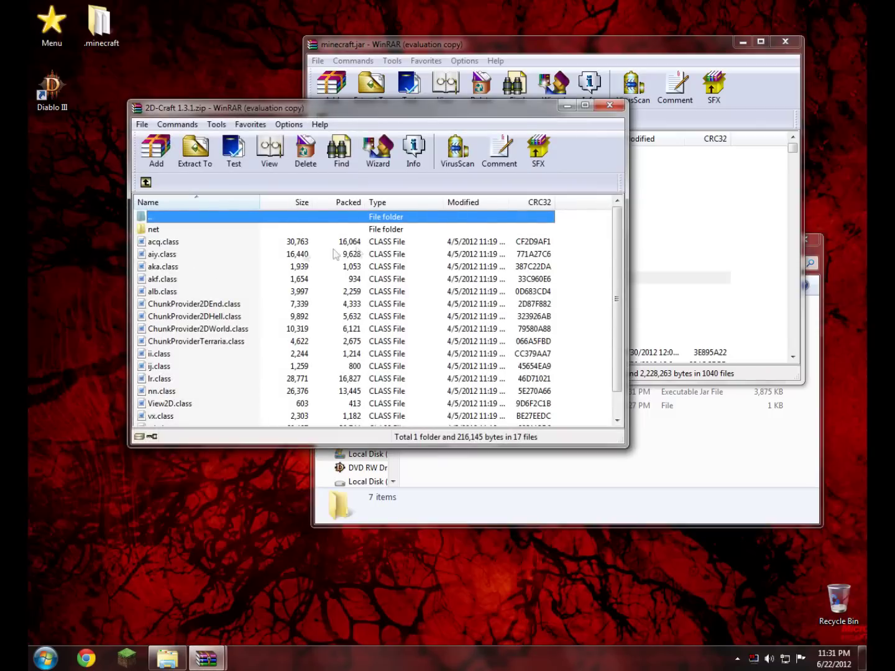
click(448, 282)
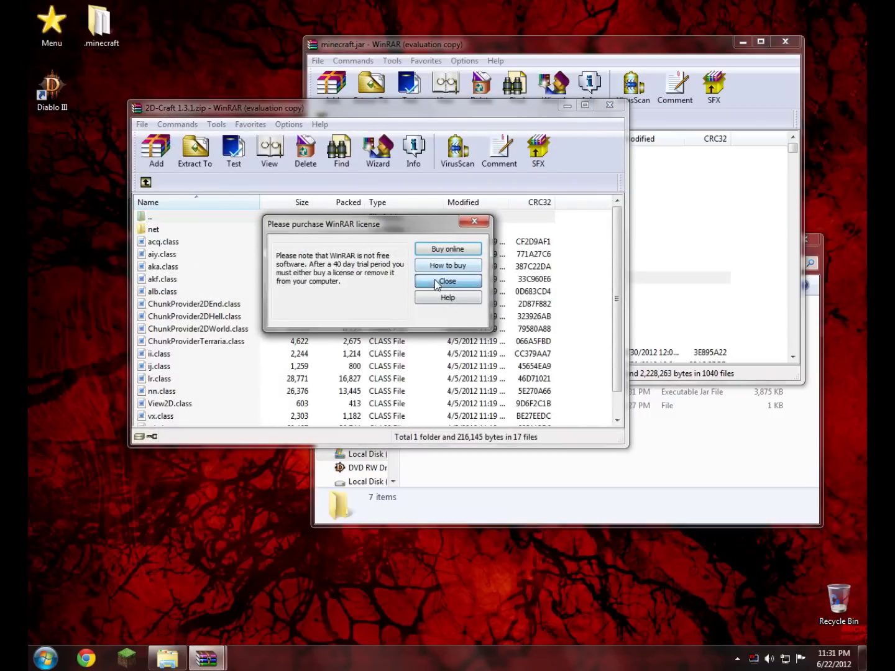
right_click(283, 280)
click(310, 290)
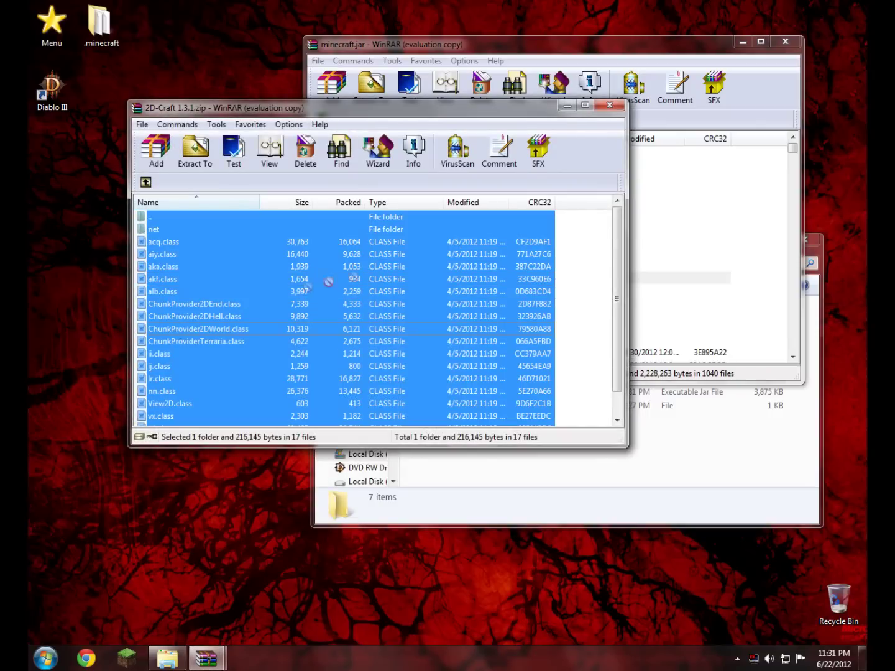
drag(679, 249, 679, 249)
click(567, 322)
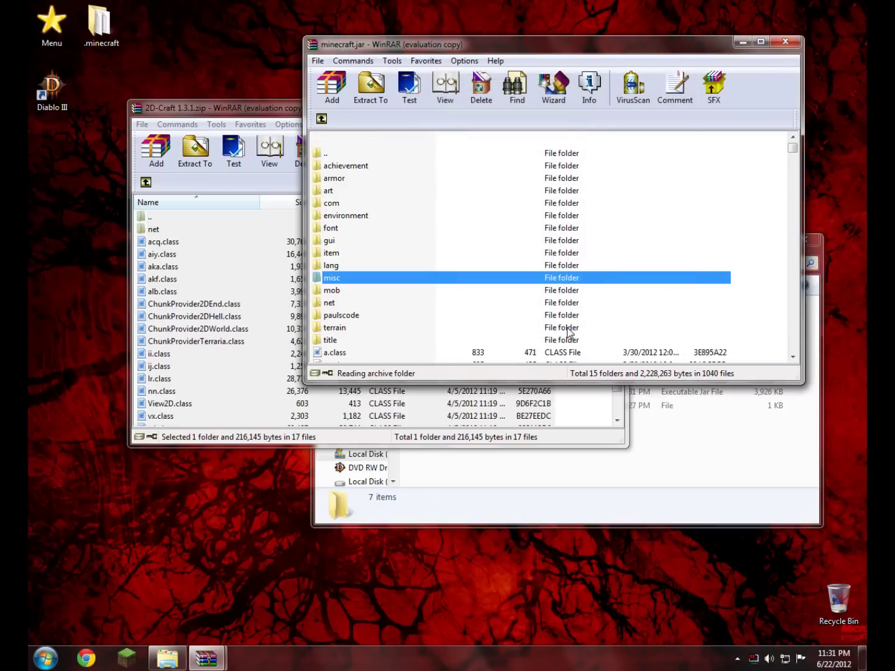
click(298, 304)
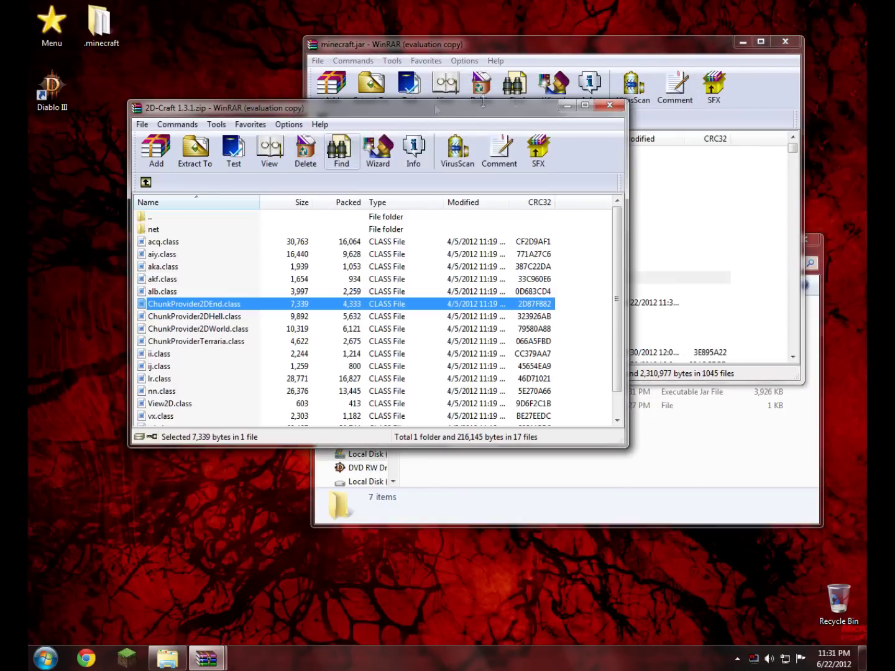
click(611, 107)
drag(201, 194, 838, 623)
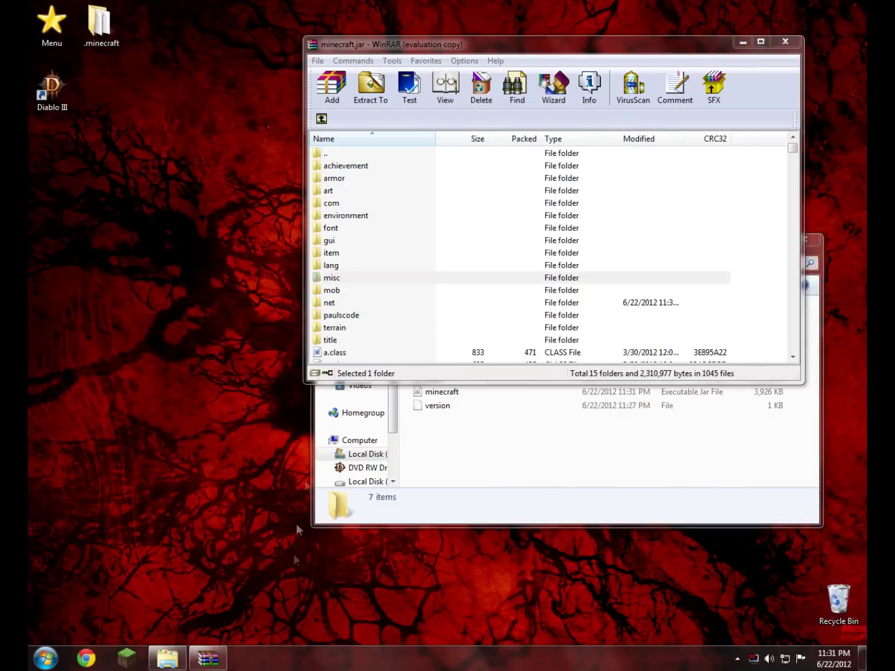
Step: Close WinRAR and the bin folder, launch Minecraft, log in and choose Singleplayer
click(785, 41)
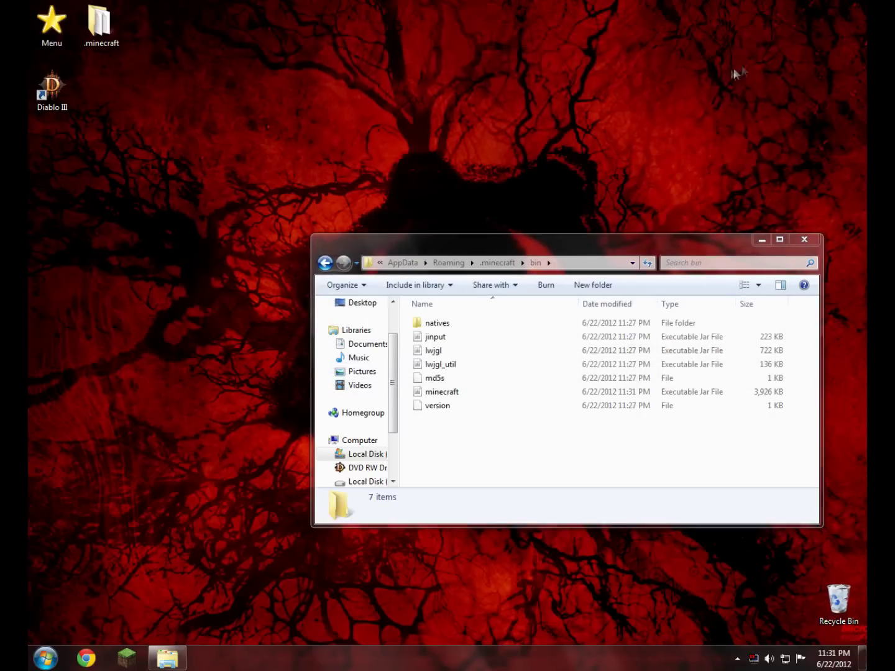
click(804, 239)
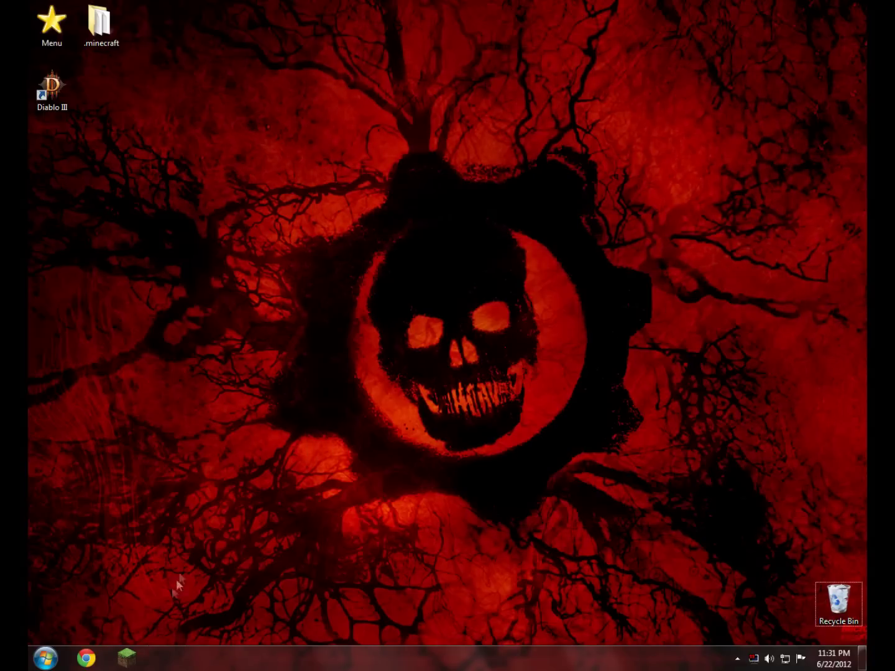
click(142, 657)
click(482, 339)
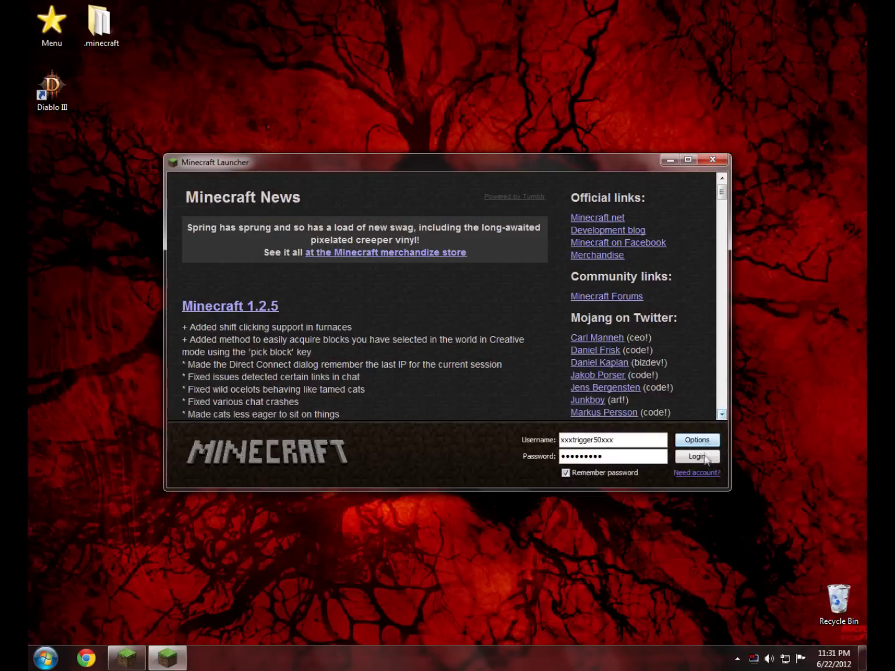
click(704, 461)
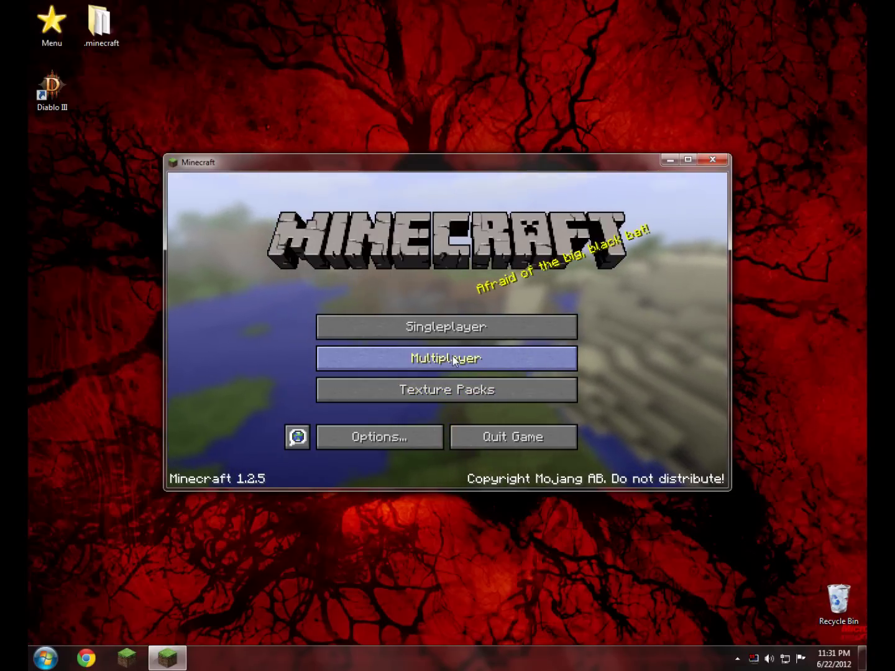
click(479, 336)
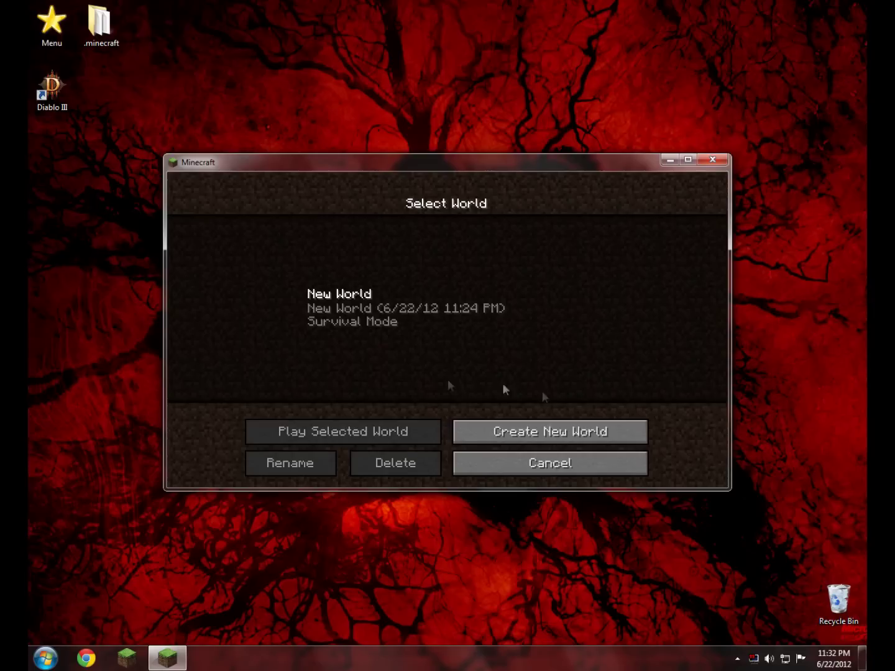
Step: Create and generate a new world with World Type 2D-WORLD under More World Options
click(604, 428)
click(530, 463)
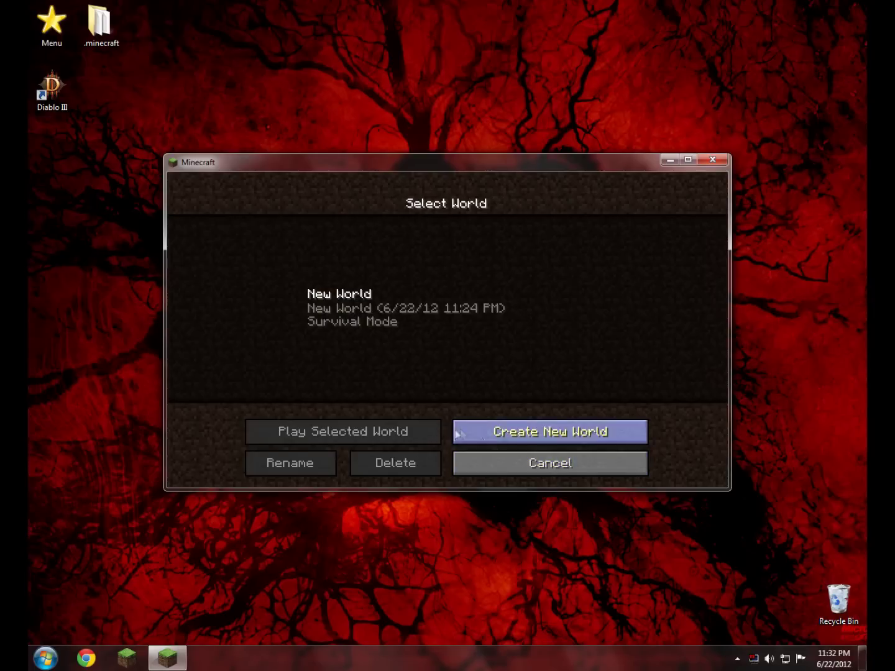
click(530, 429)
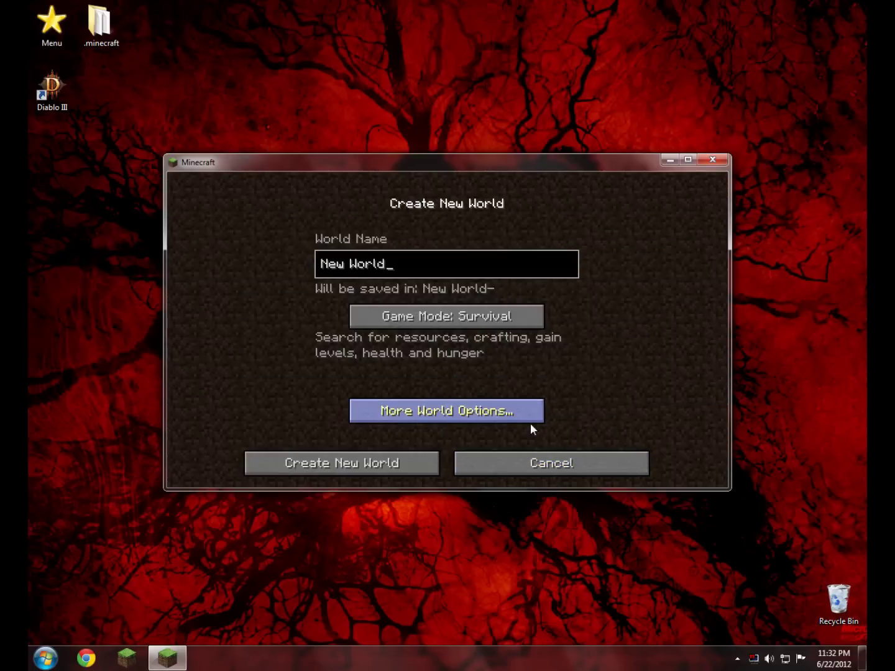
click(420, 421)
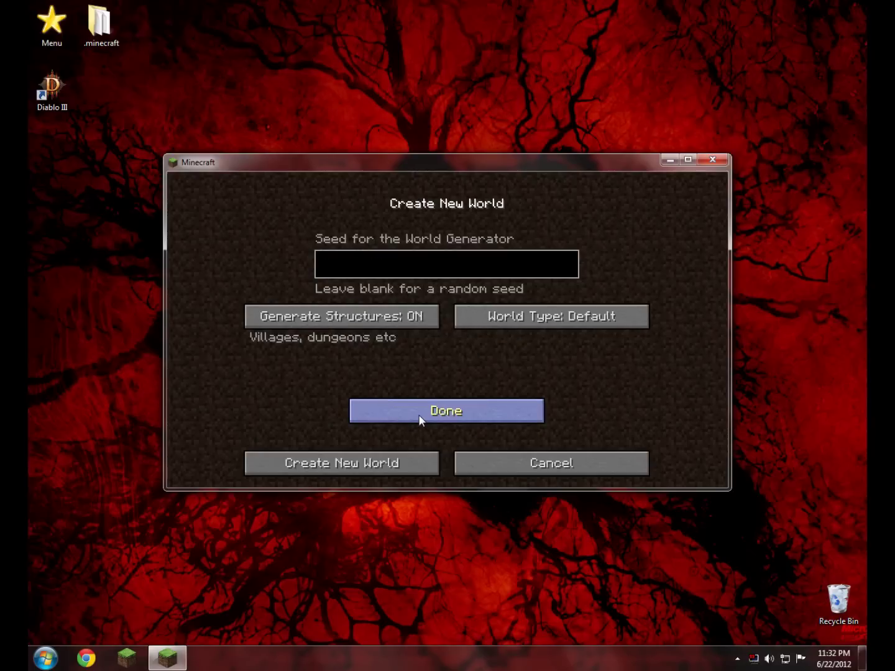
click(559, 320)
click(557, 318)
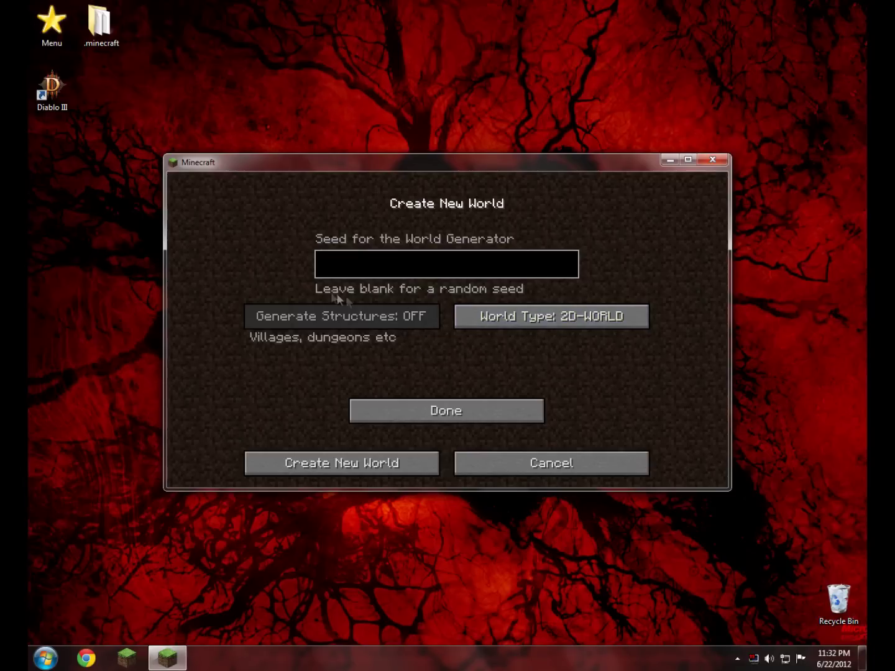
click(435, 420)
click(412, 461)
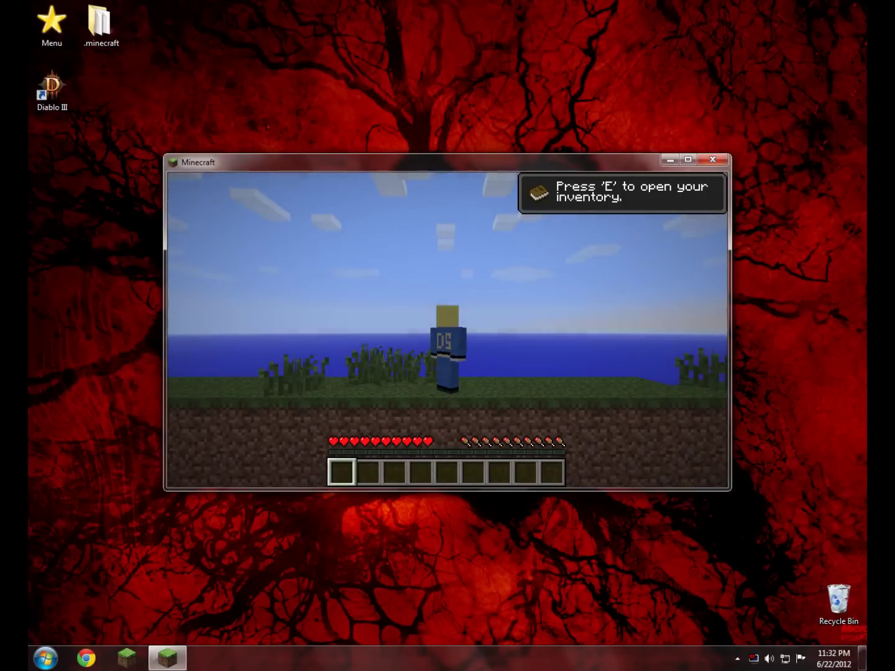
Step: Walk and jump along the grass ledge, switching the camera view with F5
key(w)
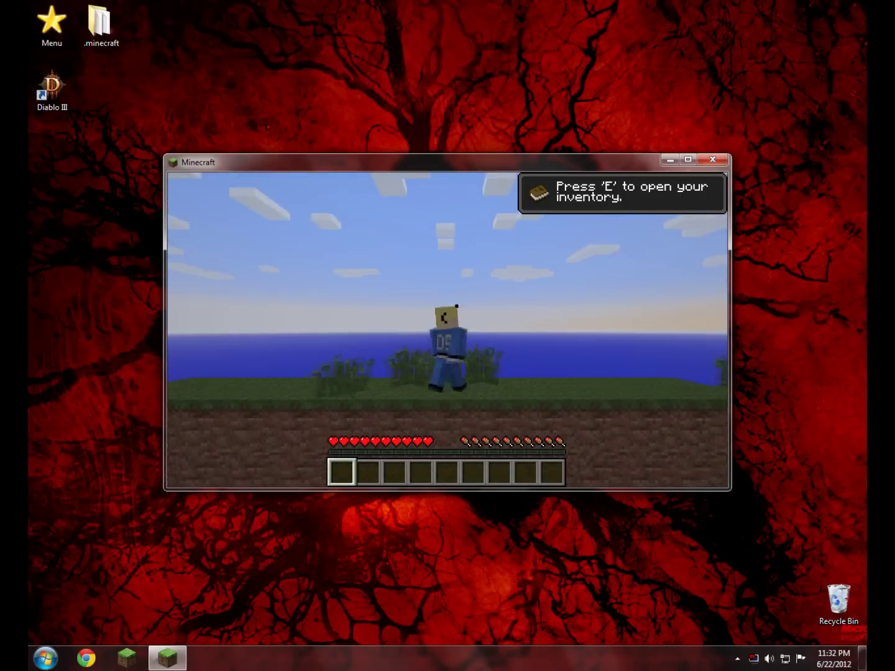
key(space)
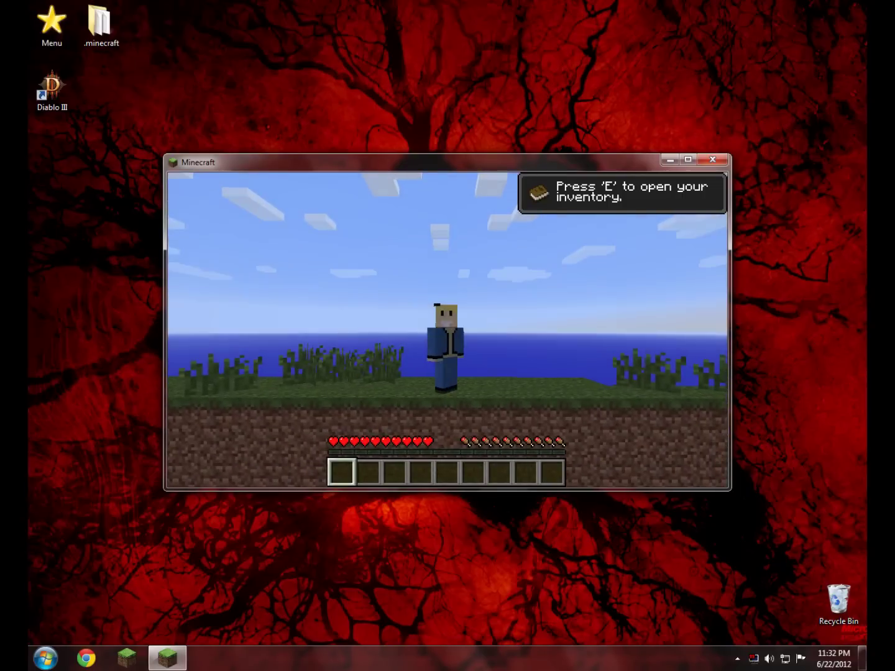
key(w)
key(w)
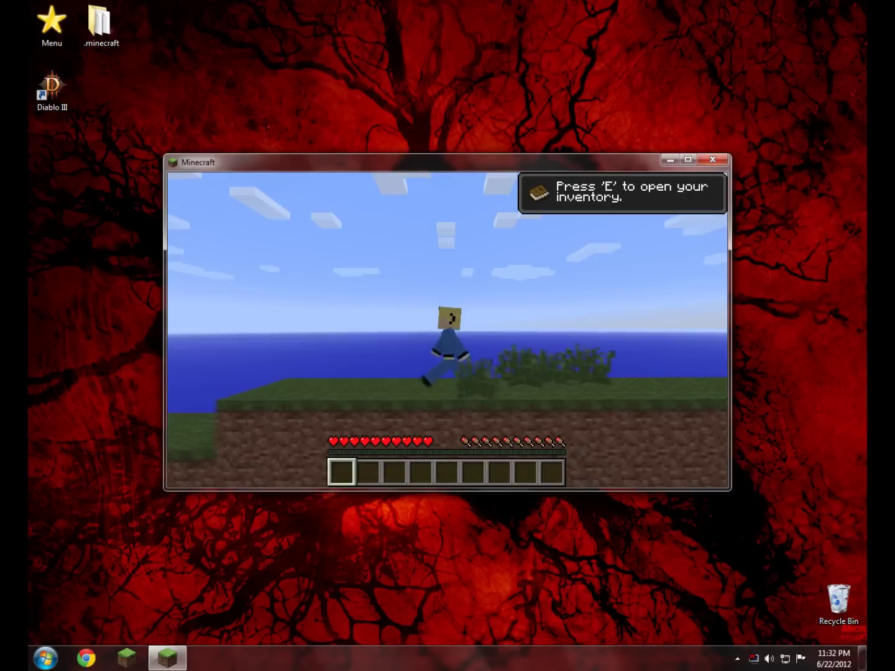
key(w)
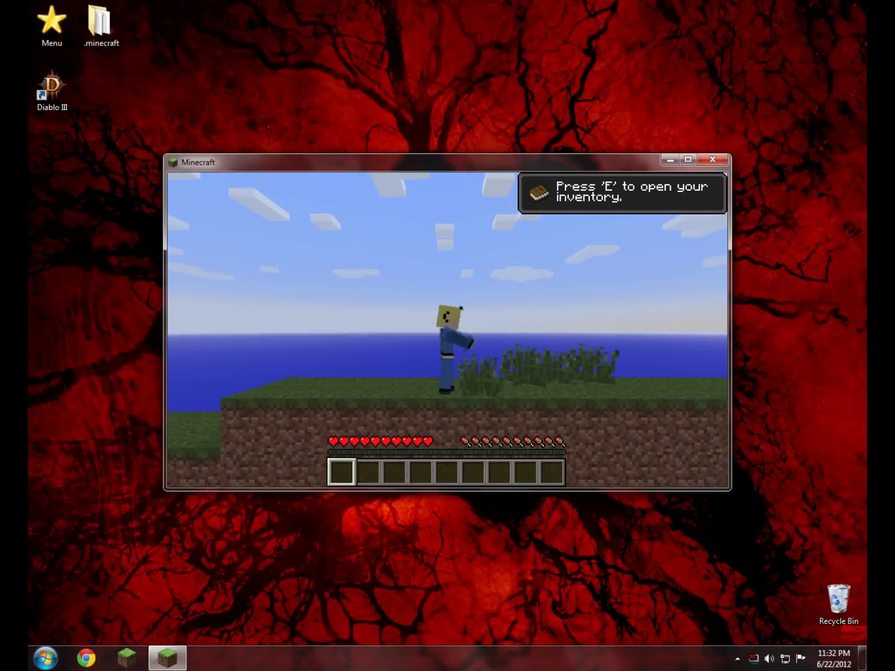
key(w)
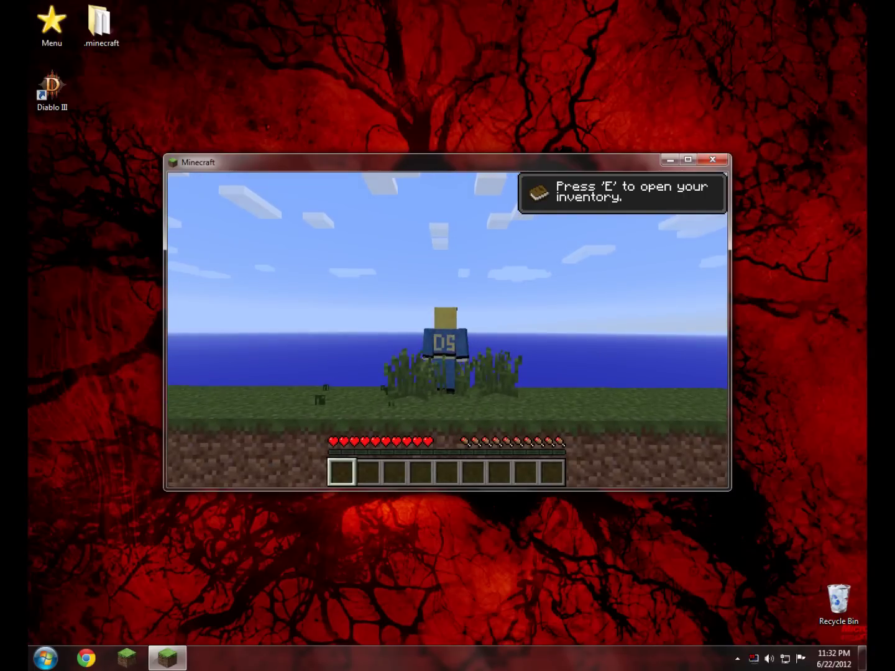
key(w)
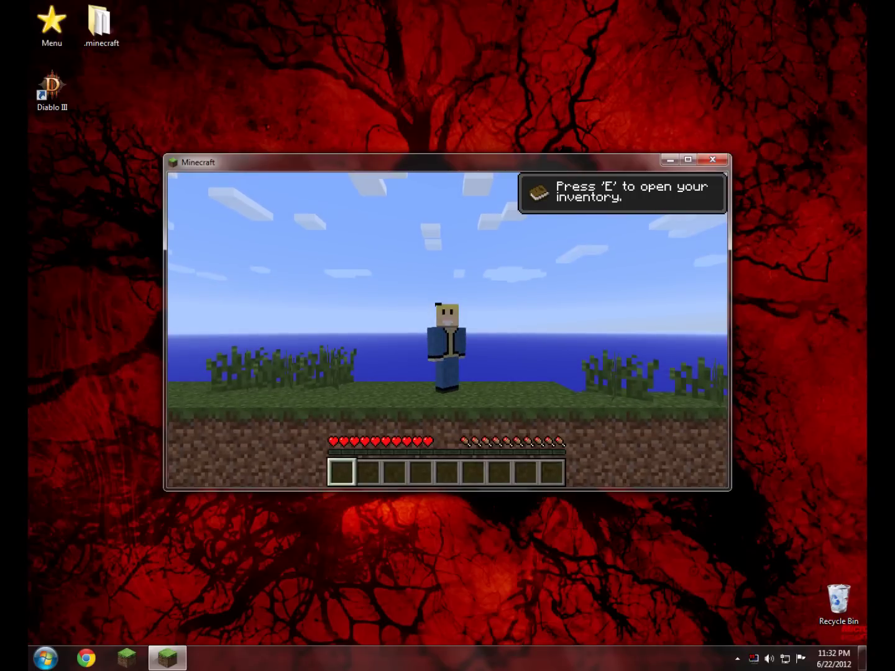
key(w)
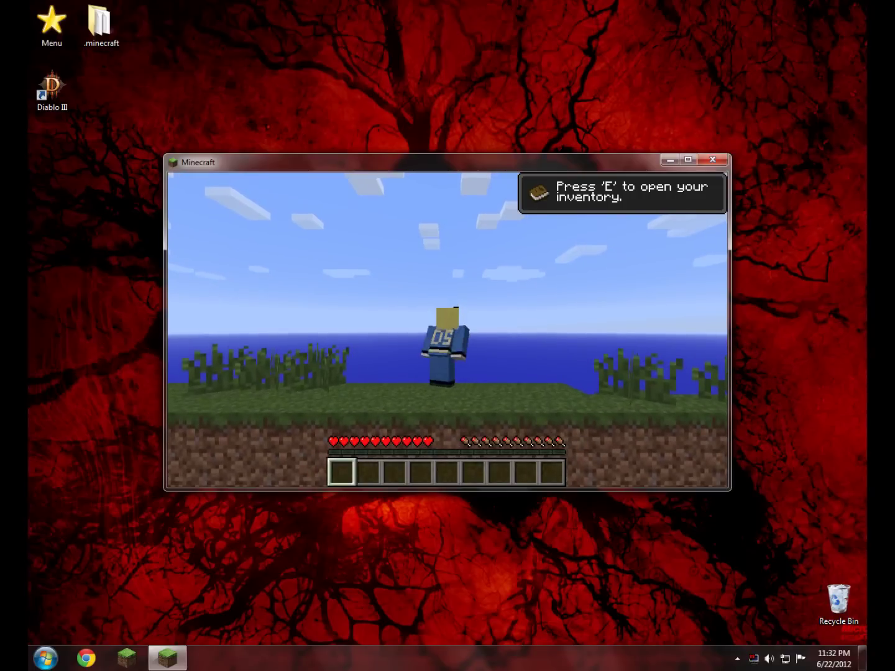
key(F5)
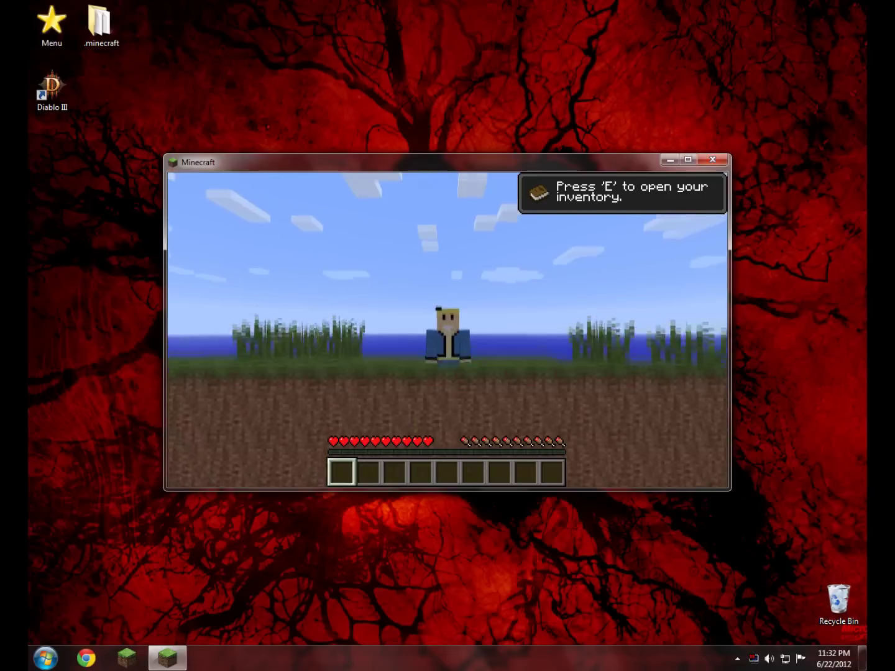
key(w)
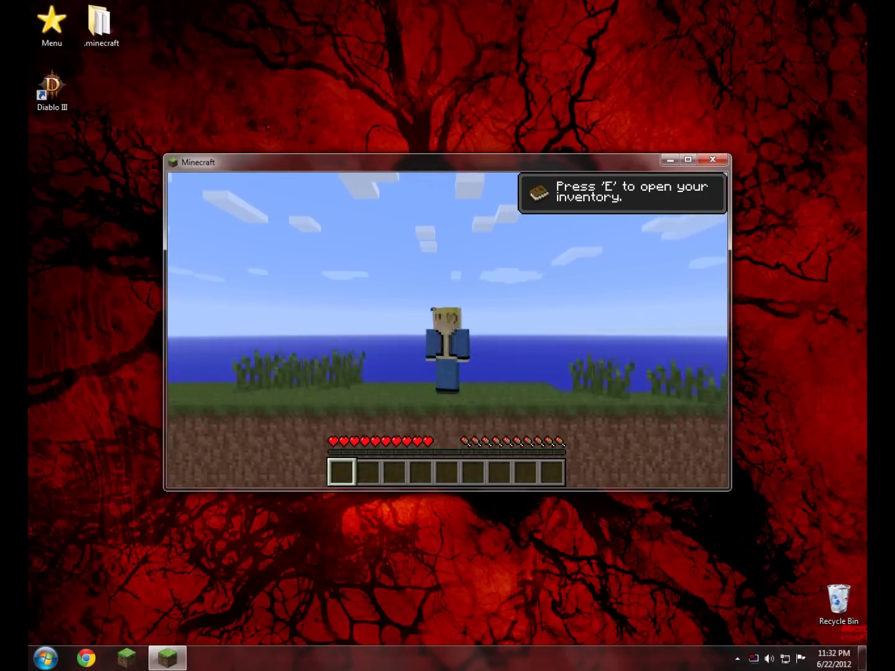